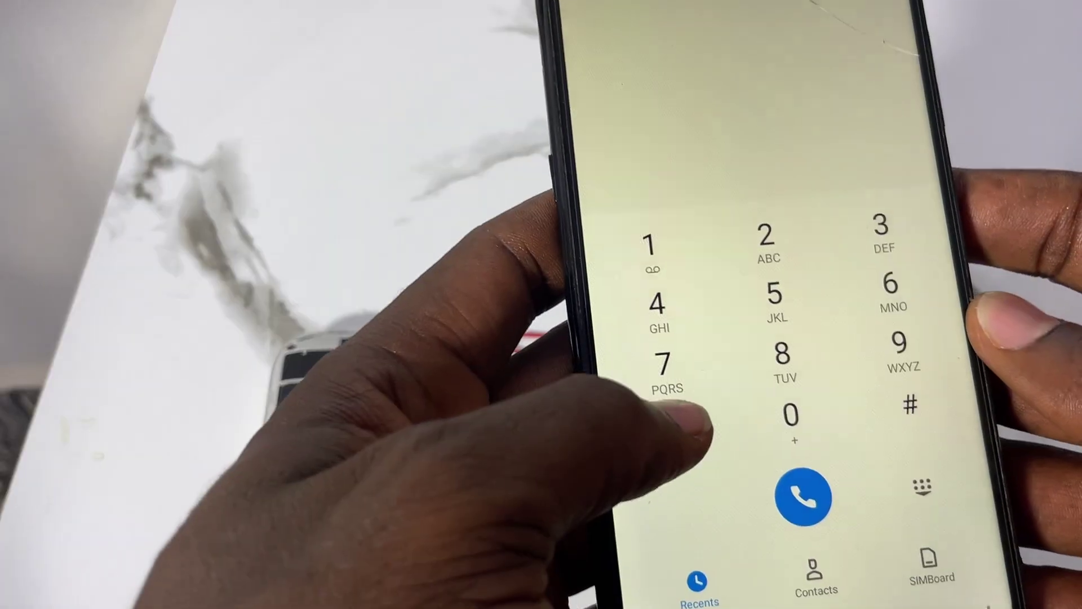
Dial the *312# USSD code and reply 1 to choose Data Plans.
{"action": "type", "text": "*312#"}
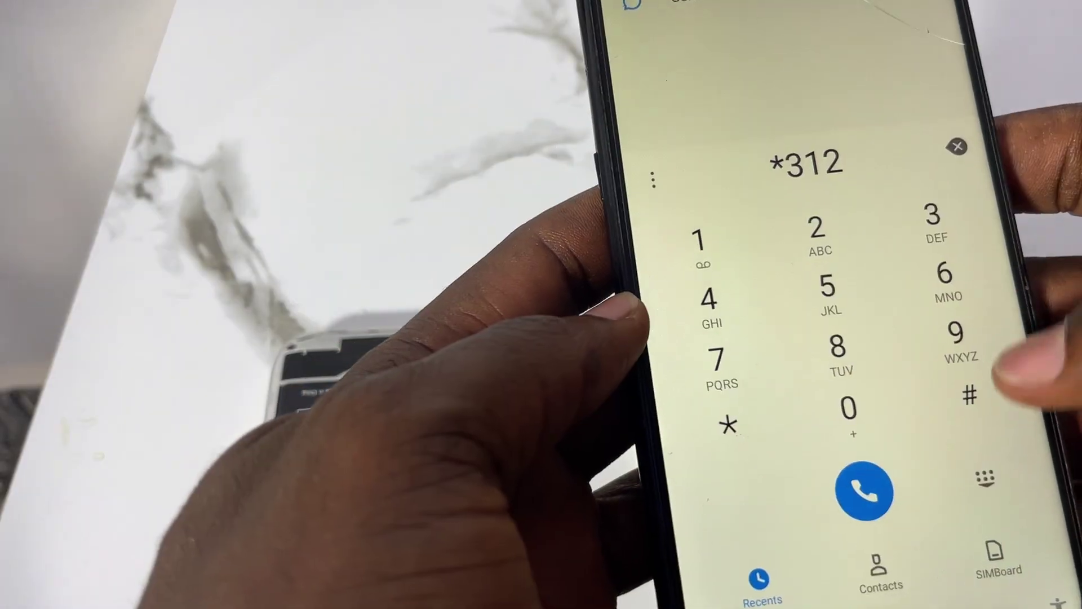
{"action": "left_click", "coordinate": [805, 469]}
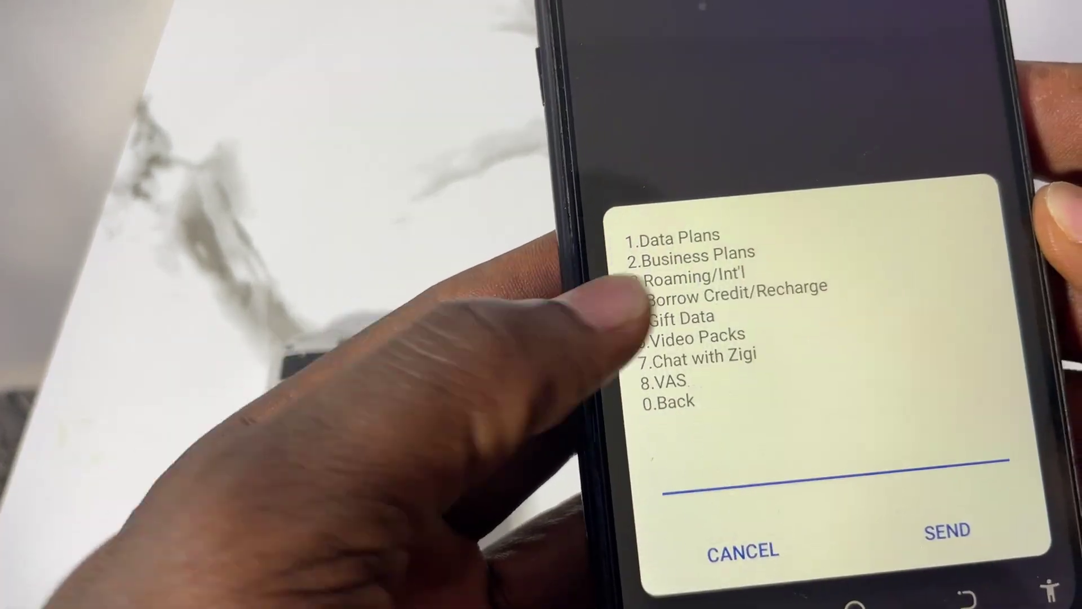
{"action": "left_click", "coordinate": [733, 468]}
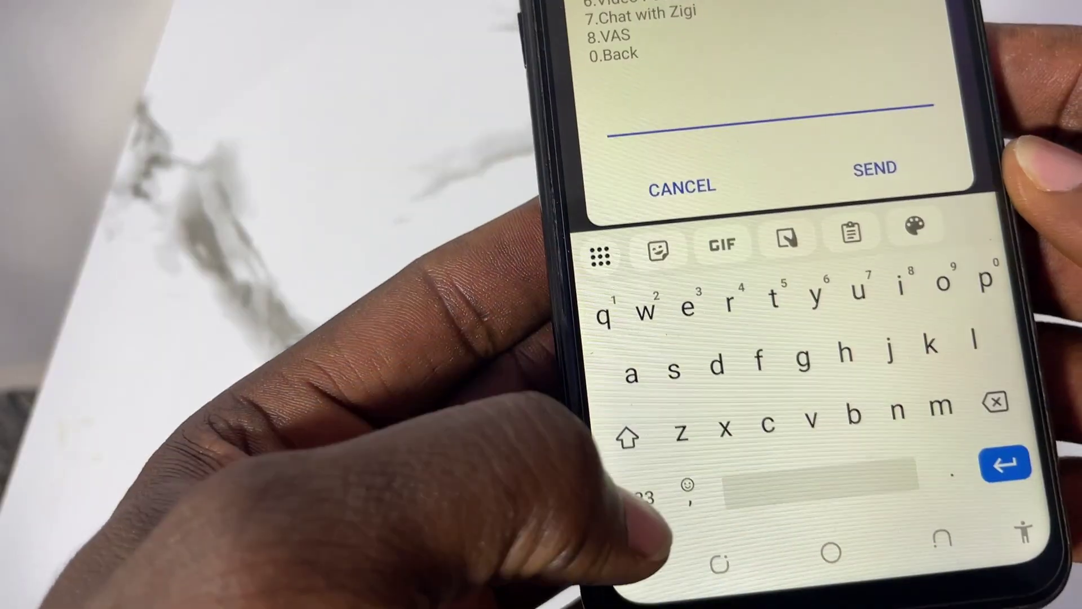
{"action": "left_click", "coordinate": [657, 521]}
{"action": "type", "text": "1"}
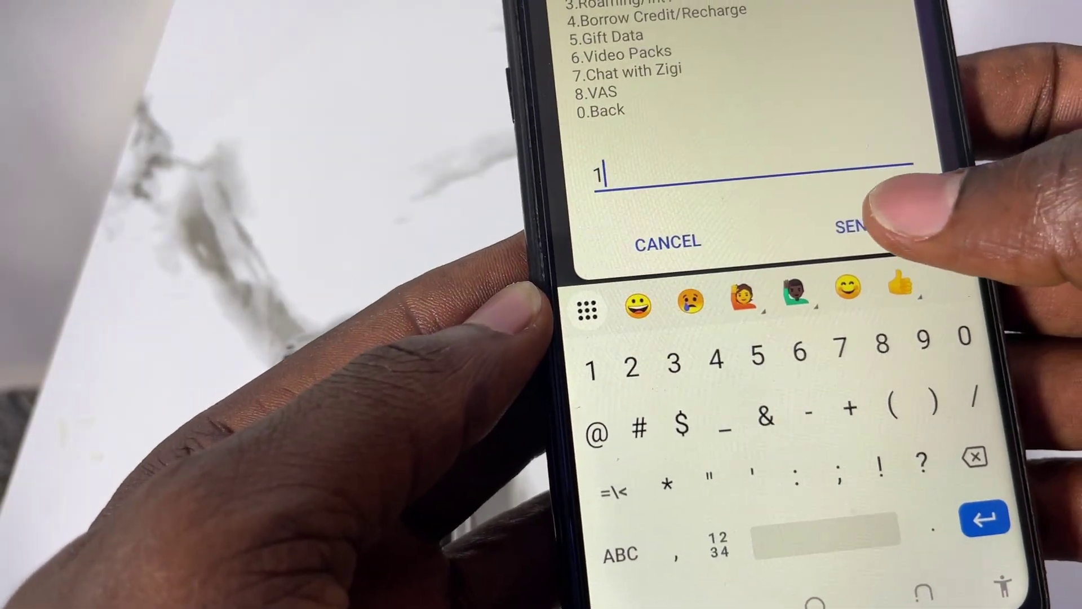
{"action": "left_click", "coordinate": [867, 210]}
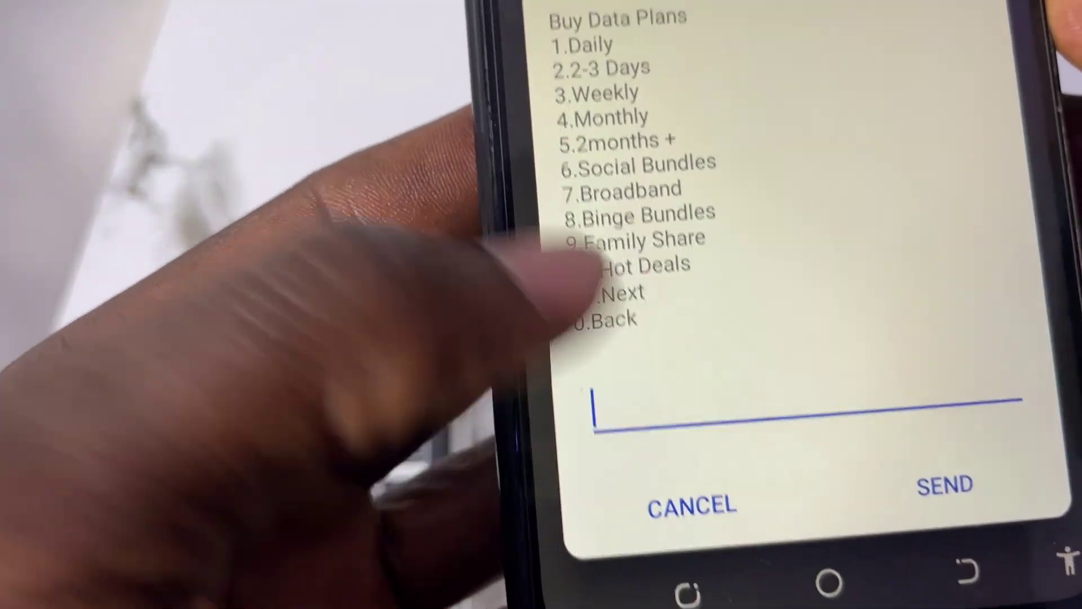
Reply 7 to choose Broadband from the data plans menu.
{"action": "left_click", "coordinate": [648, 448]}
{"action": "left_click", "coordinate": [580, 496]}
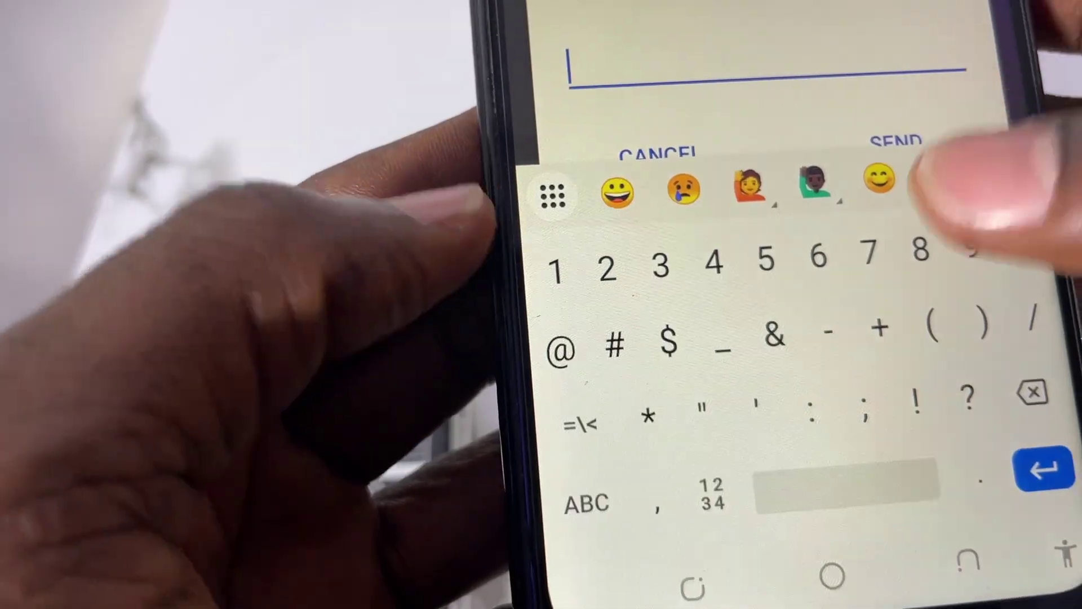
{"action": "type", "text": "7"}
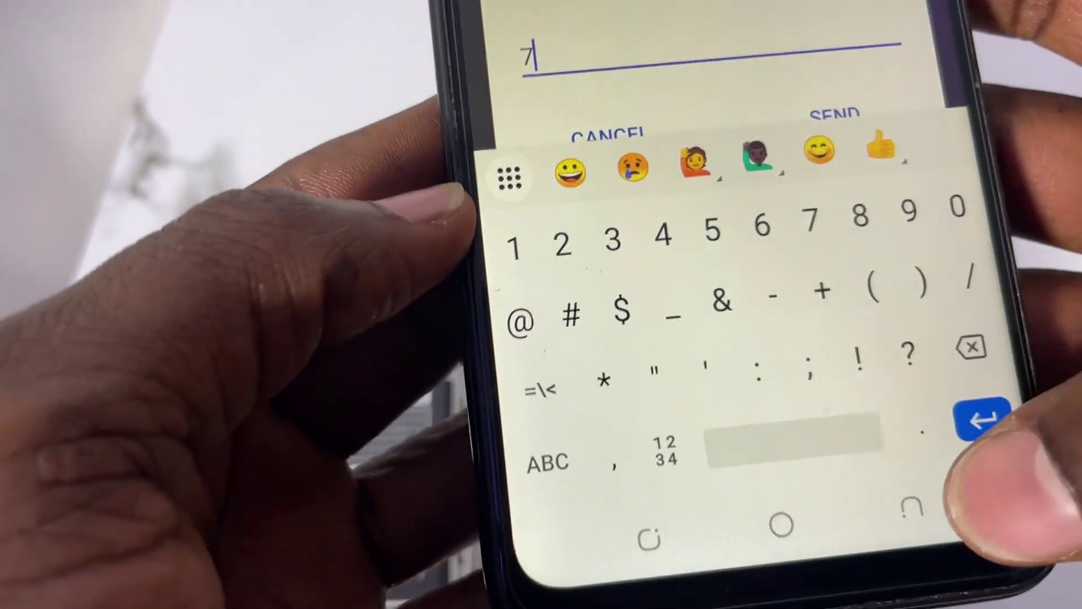
{"action": "left_click", "coordinate": [958, 564]}
{"action": "left_click", "coordinate": [861, 446]}
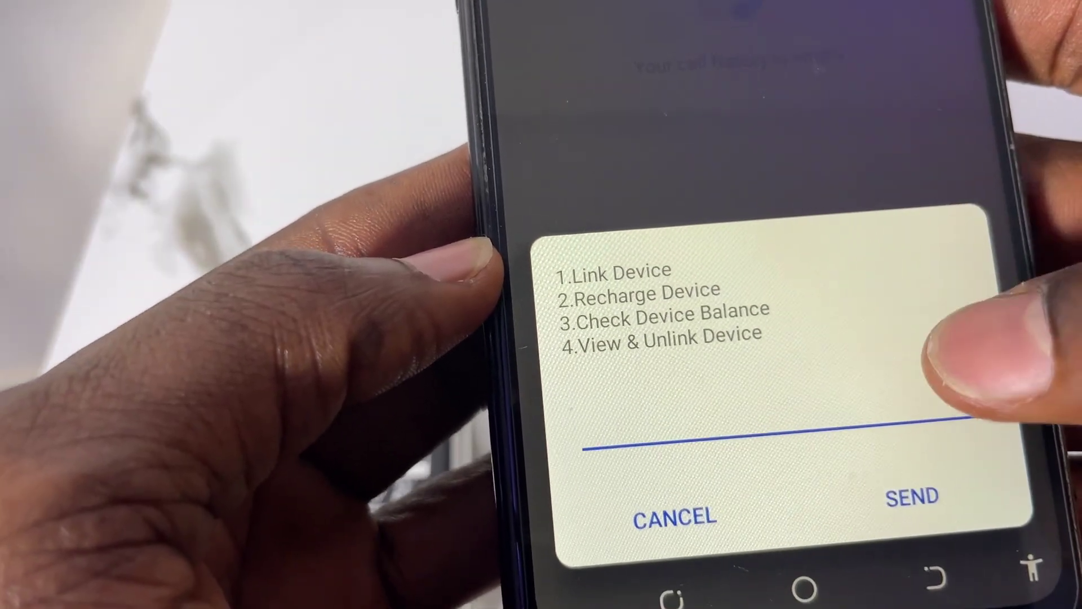
Reply 3 for Check Device Balance, then 3 for Broadband Balance.
{"action": "left_click", "coordinate": [930, 429]}
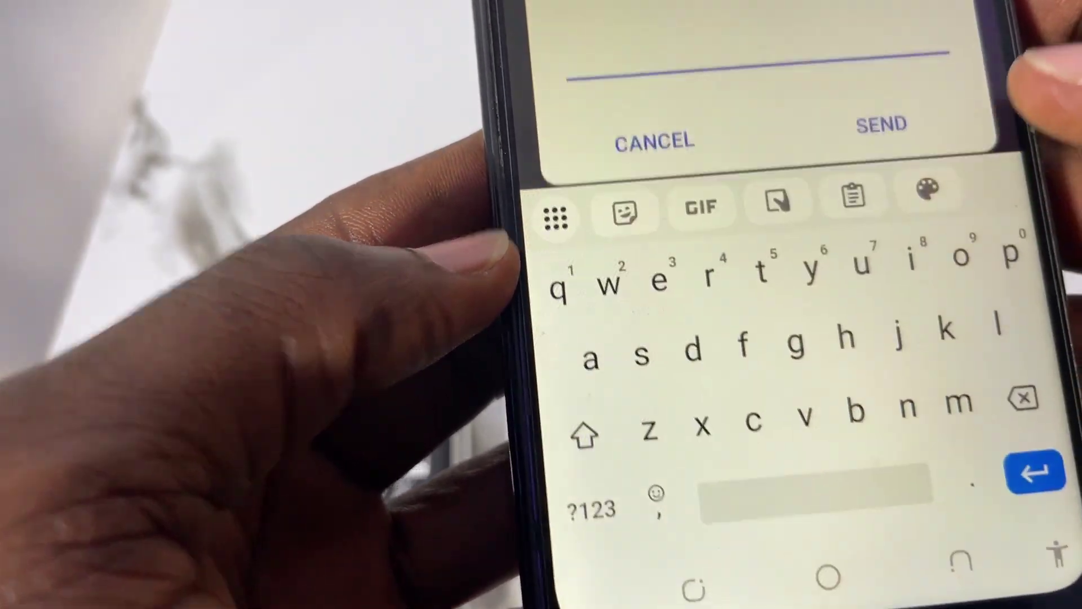
{"action": "left_click", "coordinate": [592, 510]}
{"action": "type", "text": "3"}
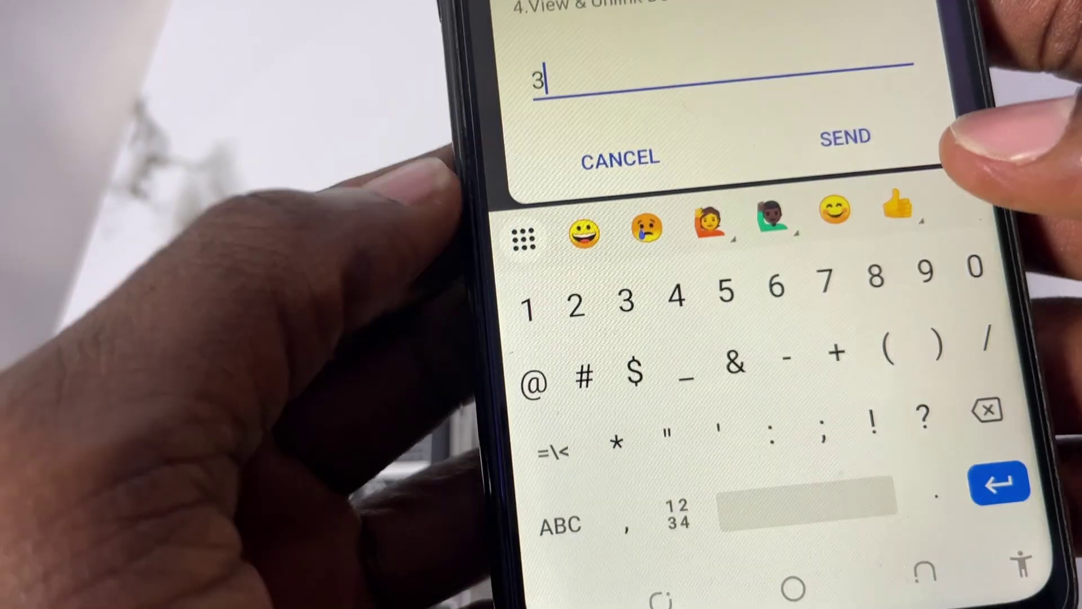
{"action": "left_click", "coordinate": [846, 139]}
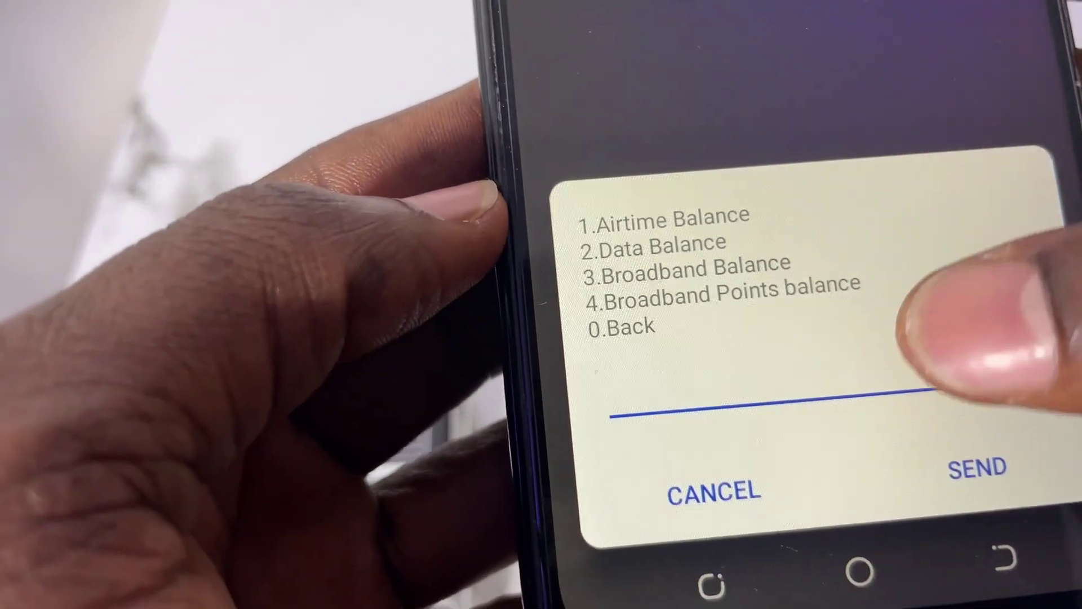
{"action": "left_click", "coordinate": [789, 397]}
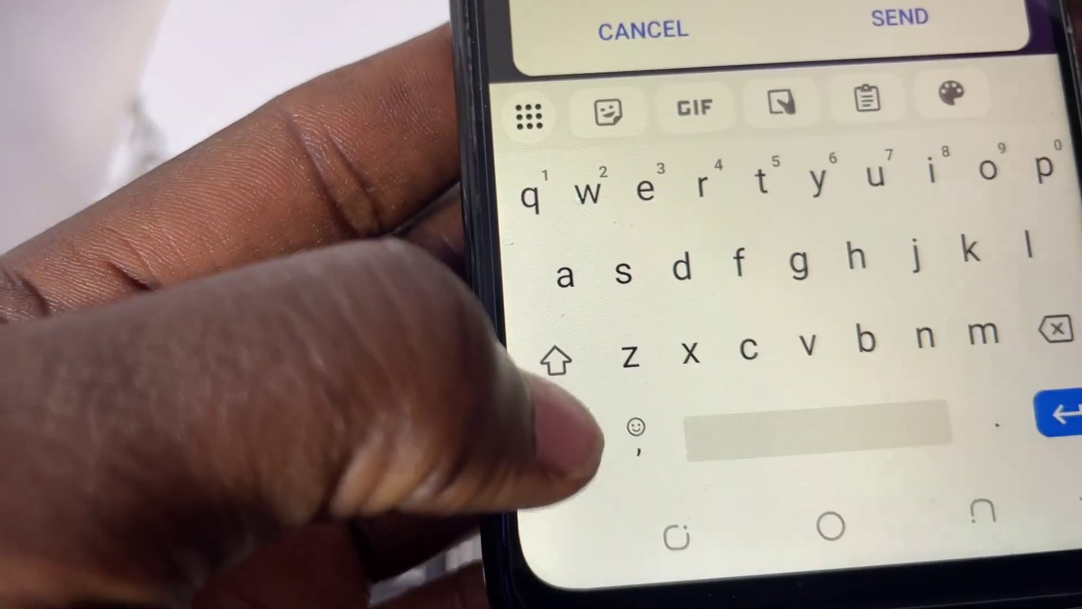
{"action": "left_click", "coordinate": [570, 431]}
{"action": "type", "text": "3"}
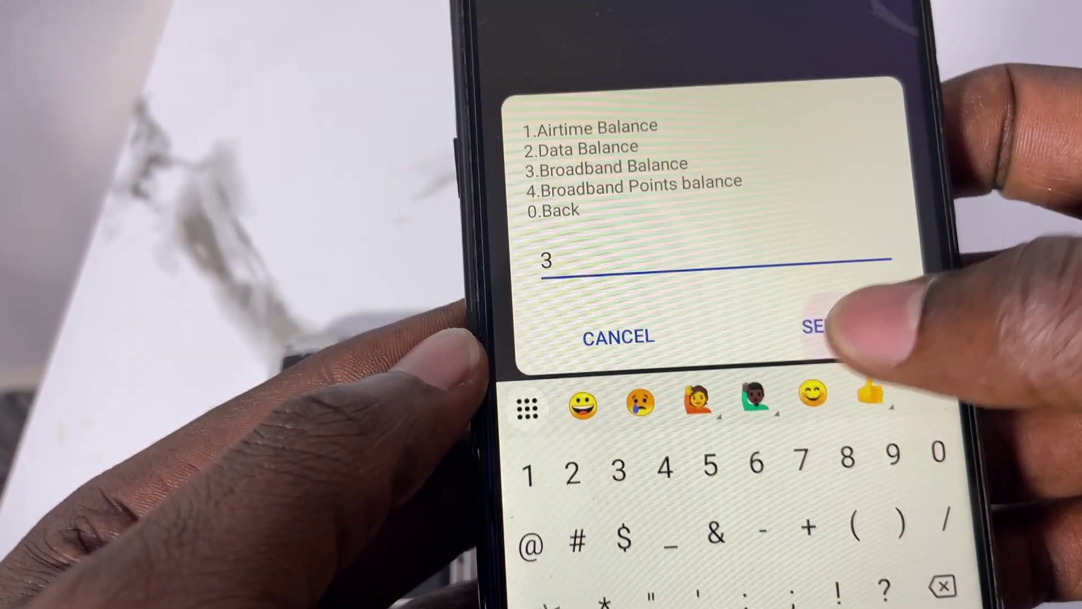
{"action": "left_click", "coordinate": [882, 145]}
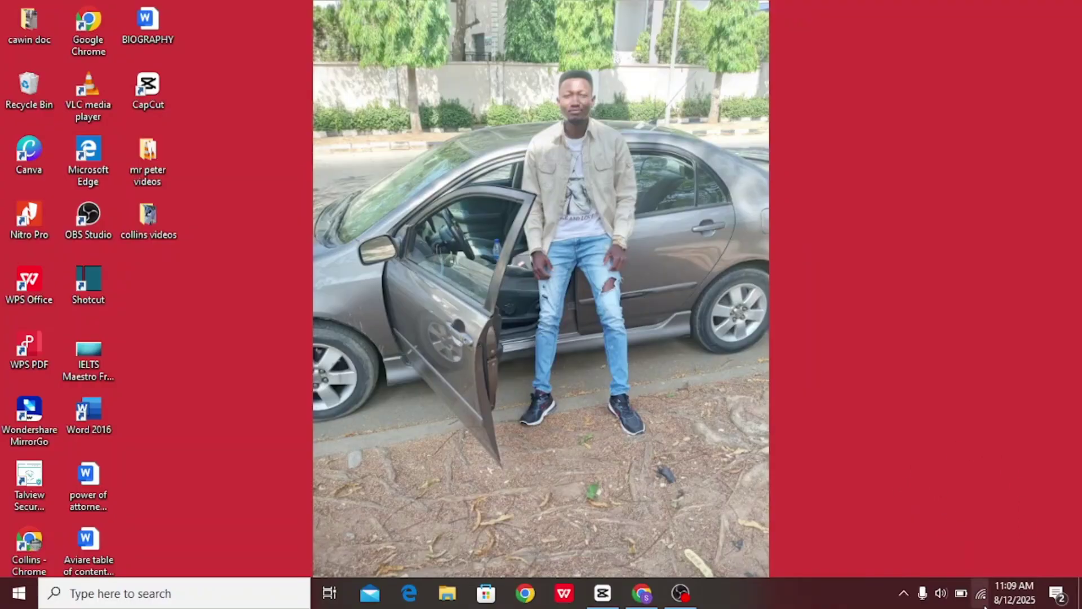
Verify the laptop is on the MTN MiFi Wi-Fi network, then launch Google Chrome.
{"action": "left_click", "coordinate": [981, 604]}
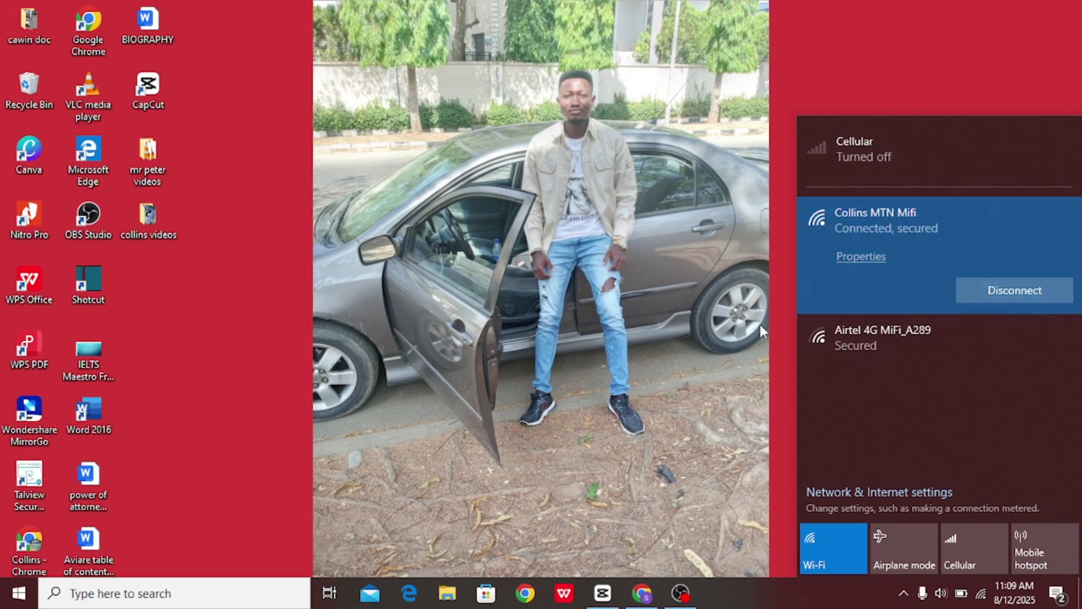
{"action": "left_click", "coordinate": [728, 357]}
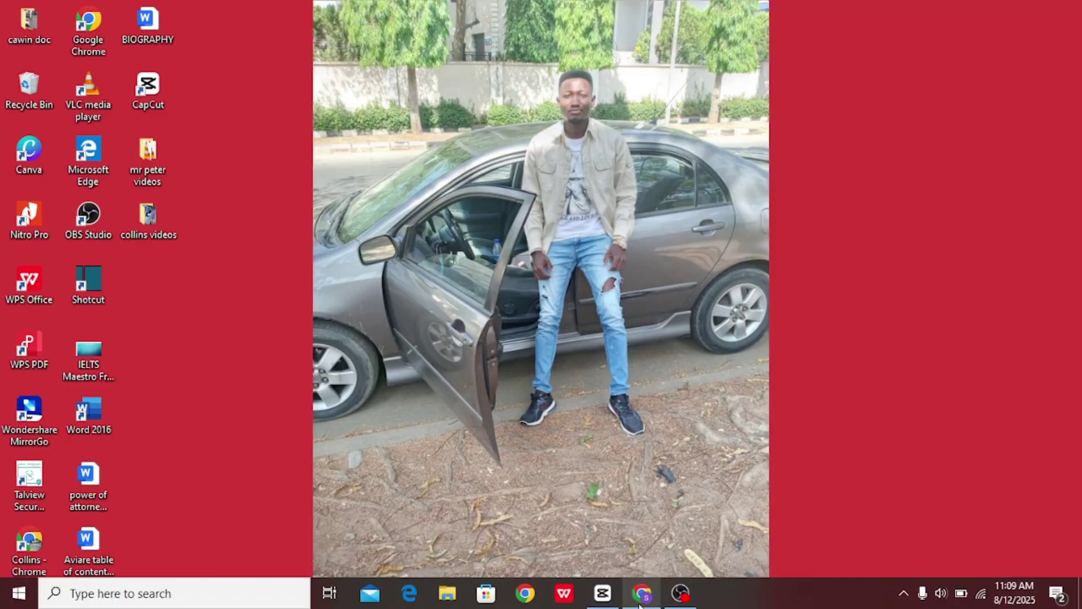
{"action": "left_click", "coordinate": [525, 606]}
Enter 192.168.0.1 in Chrome to load the MTN MiFi admin page.
{"action": "left_click", "coordinate": [451, 298]}
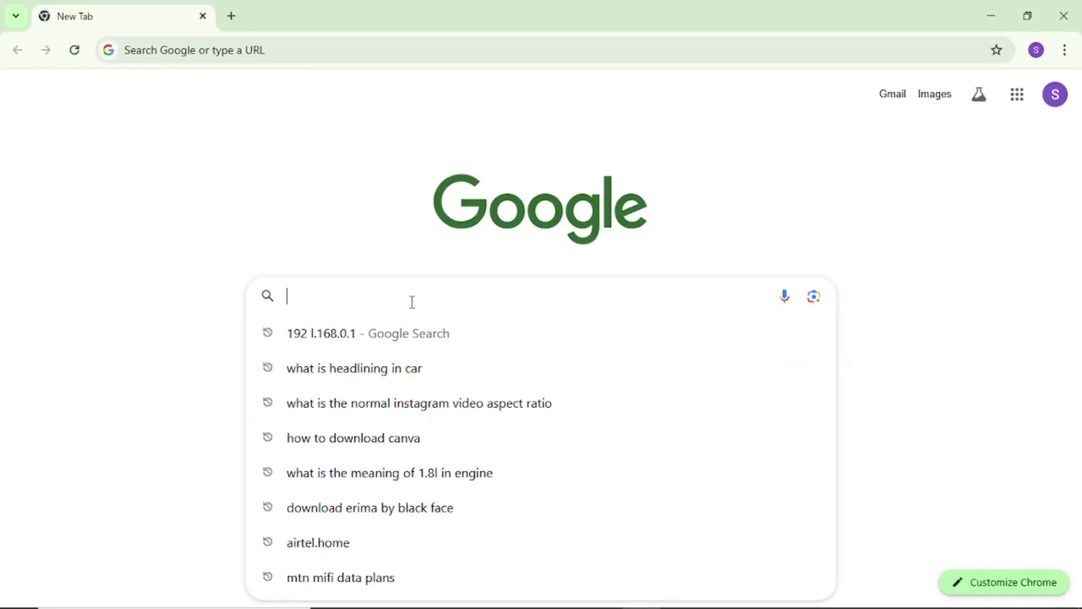
{"action": "type", "text": "192"}
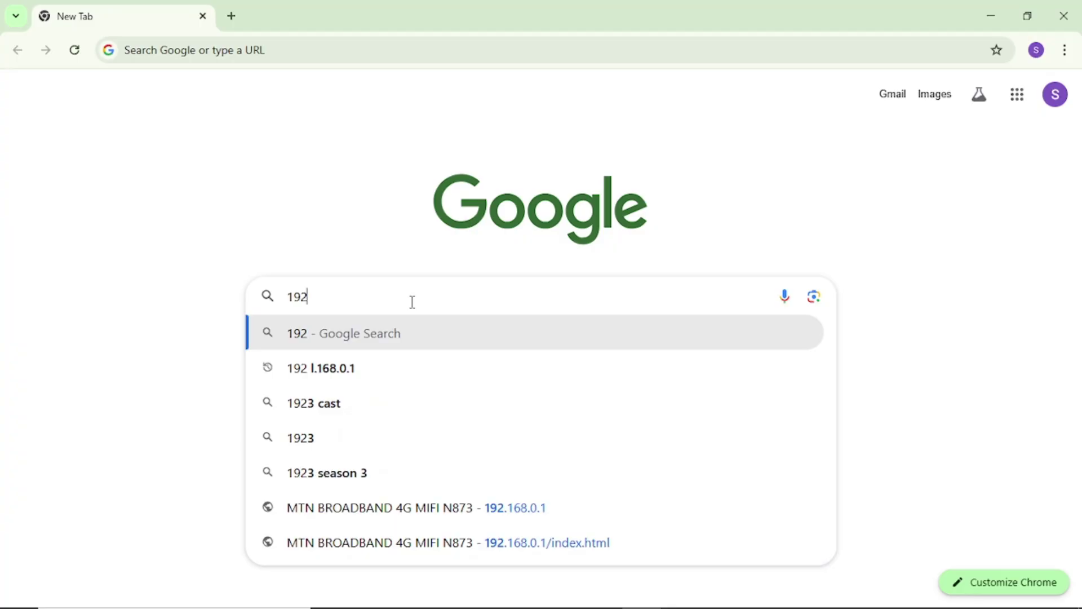
{"action": "type", "text": ".1"}
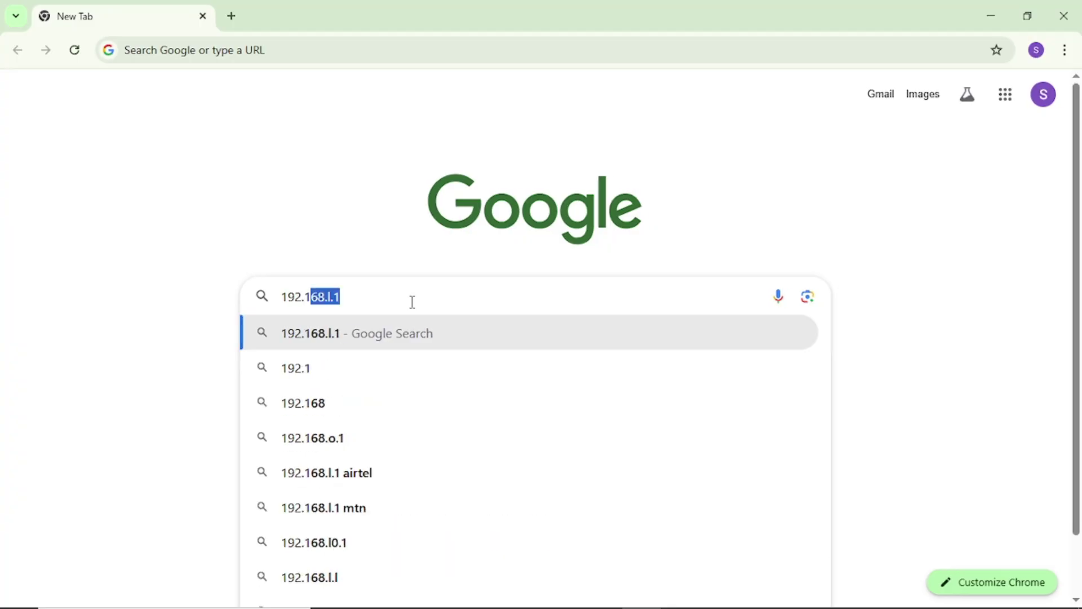
{"action": "type", "text": "68.0"}
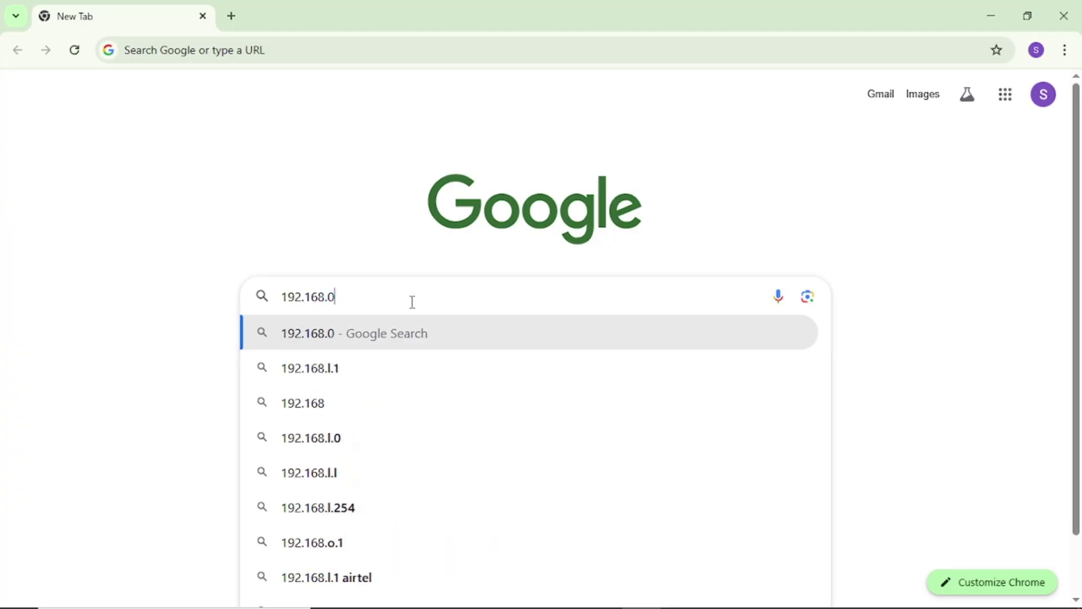
{"action": "type", "text": ".1"}
{"action": "key", "text": "Return"}
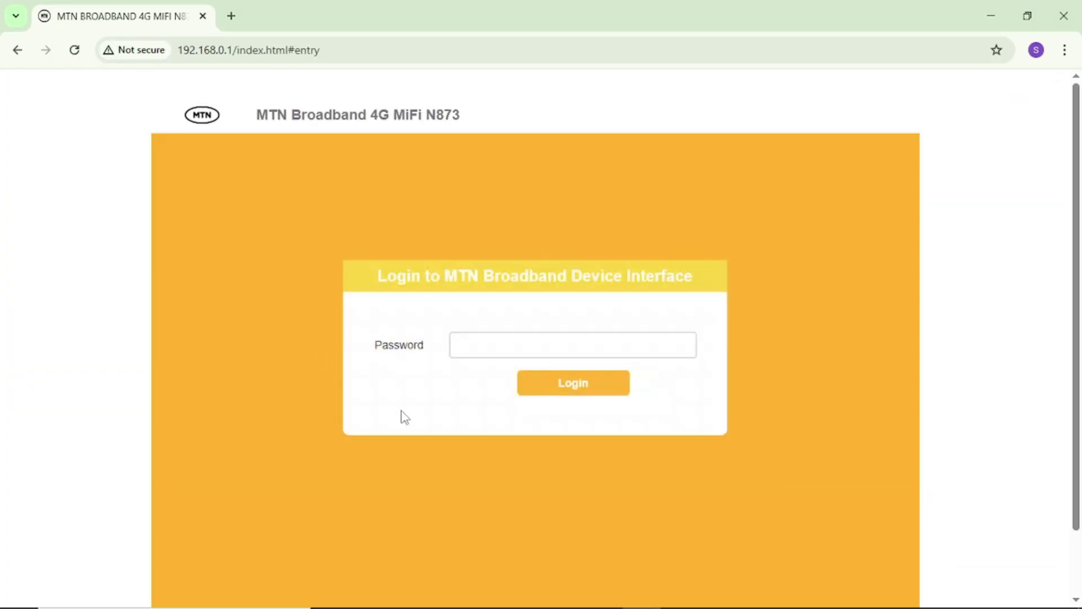
Enter the device admin password and log in to the MiFi dashboard.
{"action": "left_click", "coordinate": [470, 346]}
{"action": "left_click", "coordinate": [573, 389]}
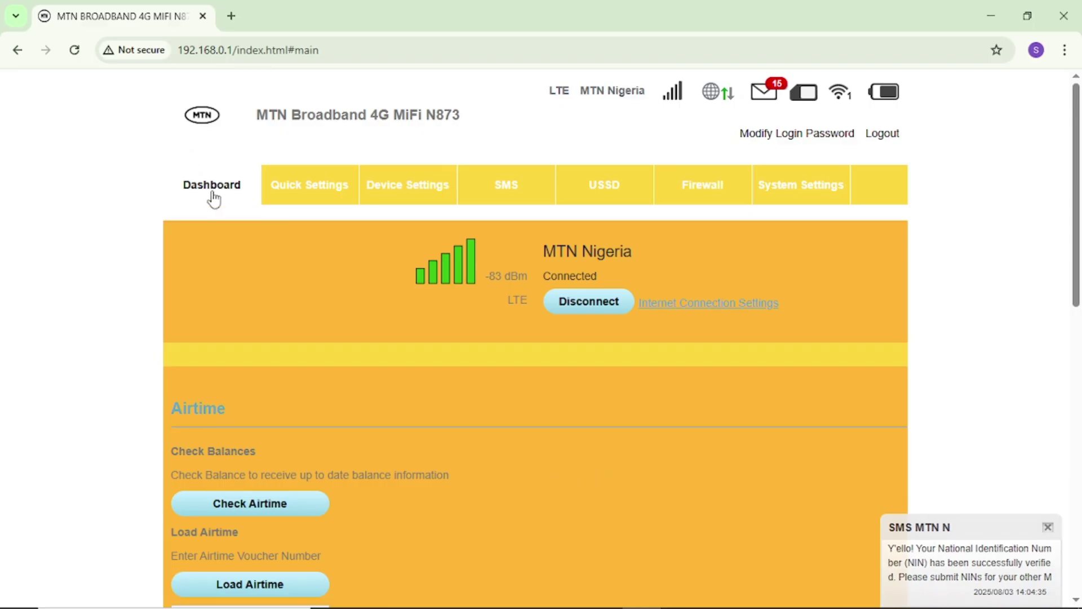
{"action": "scroll", "coordinate": [374, 434], "scroll_direction": "down", "scroll_amount": 4}
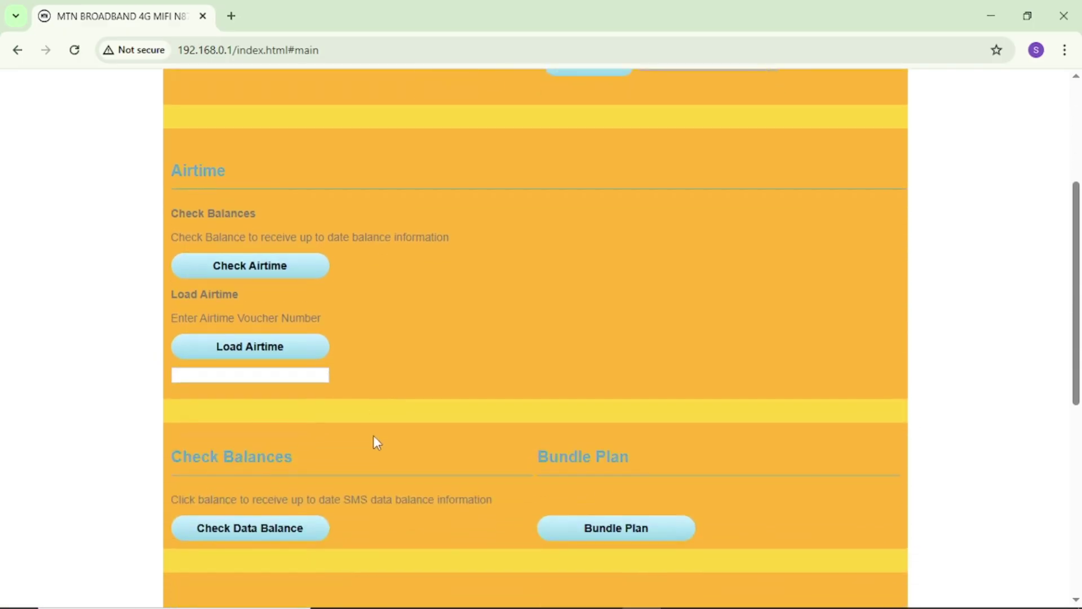
{"action": "scroll", "coordinate": [229, 426], "scroll_direction": "down", "scroll_amount": 3}
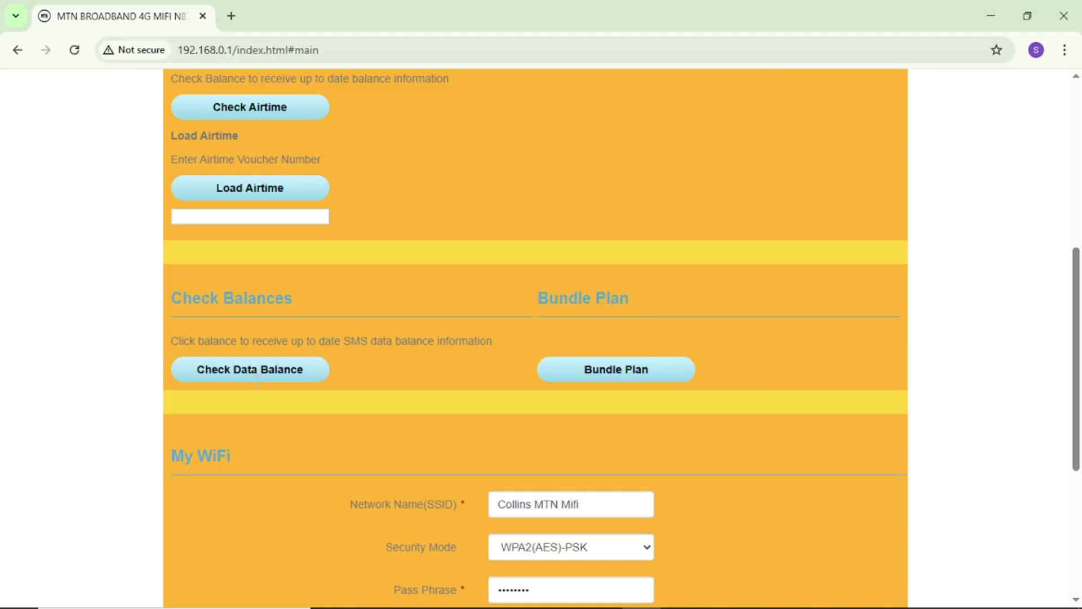
{"action": "left_click", "coordinate": [251, 370]}
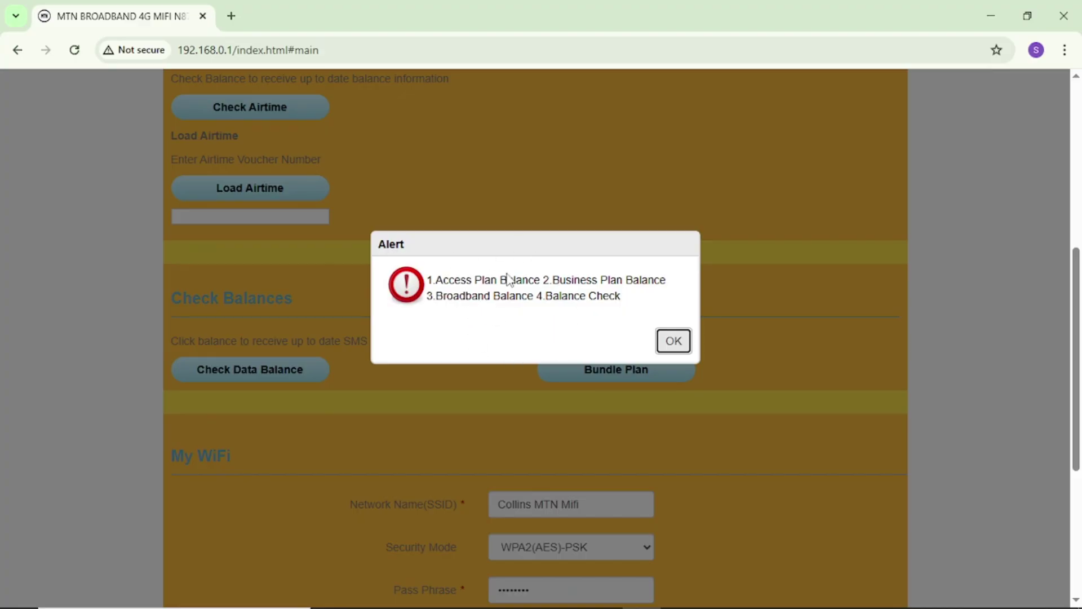
{"action": "left_click", "coordinate": [672, 340]}
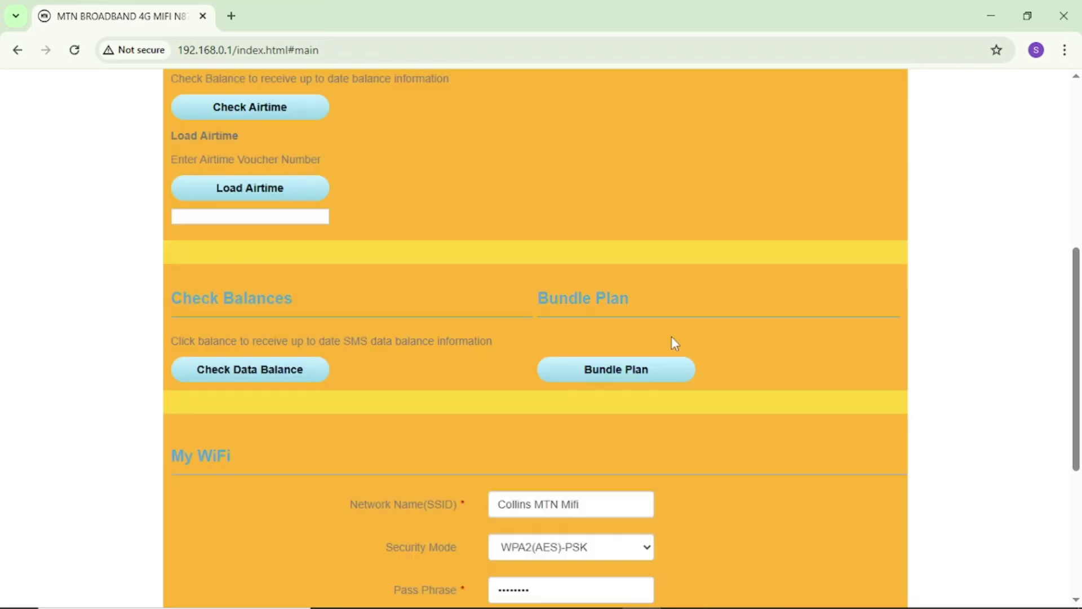
{"action": "scroll", "coordinate": [644, 304], "scroll_direction": "up", "scroll_amount": 7}
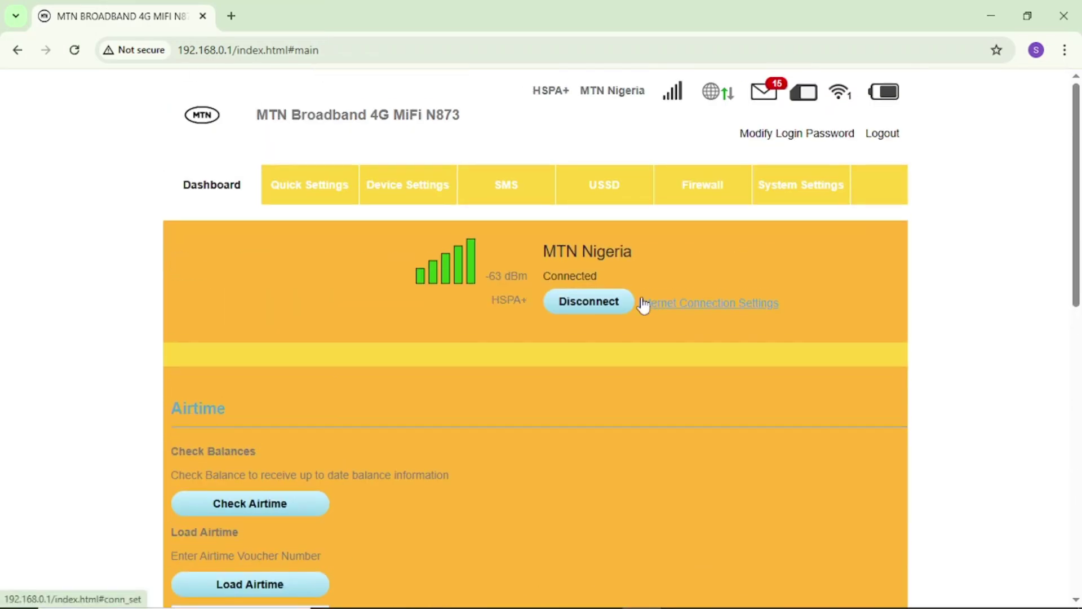
On the USSD page, send code *312# to get the 1.51GB data balance.
{"action": "left_click", "coordinate": [604, 186]}
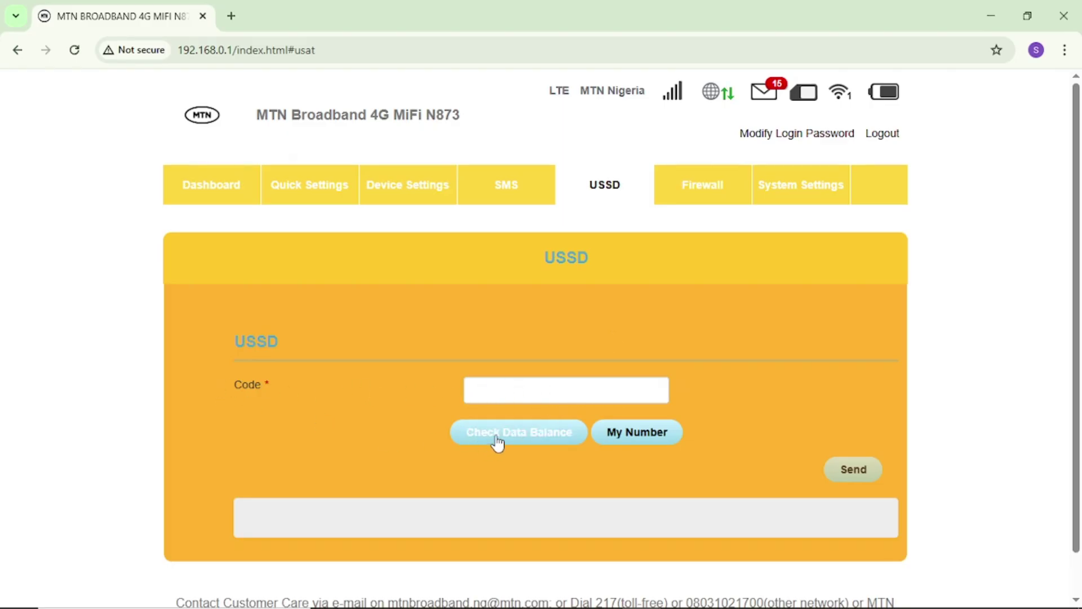
{"action": "left_click", "coordinate": [551, 442]}
{"action": "left_click", "coordinate": [523, 388]}
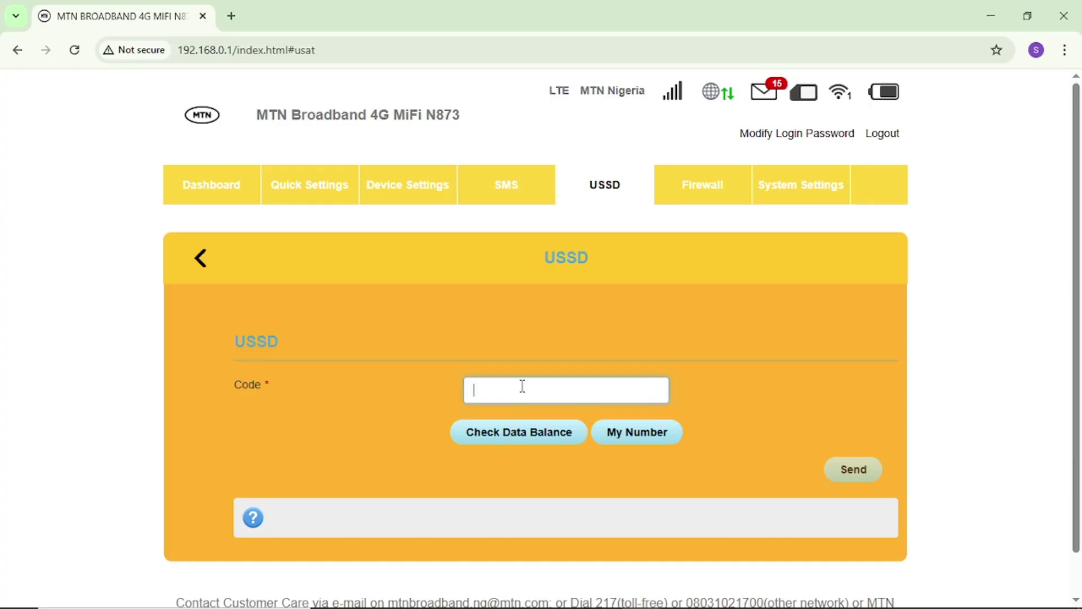
{"action": "type", "text": "*"}
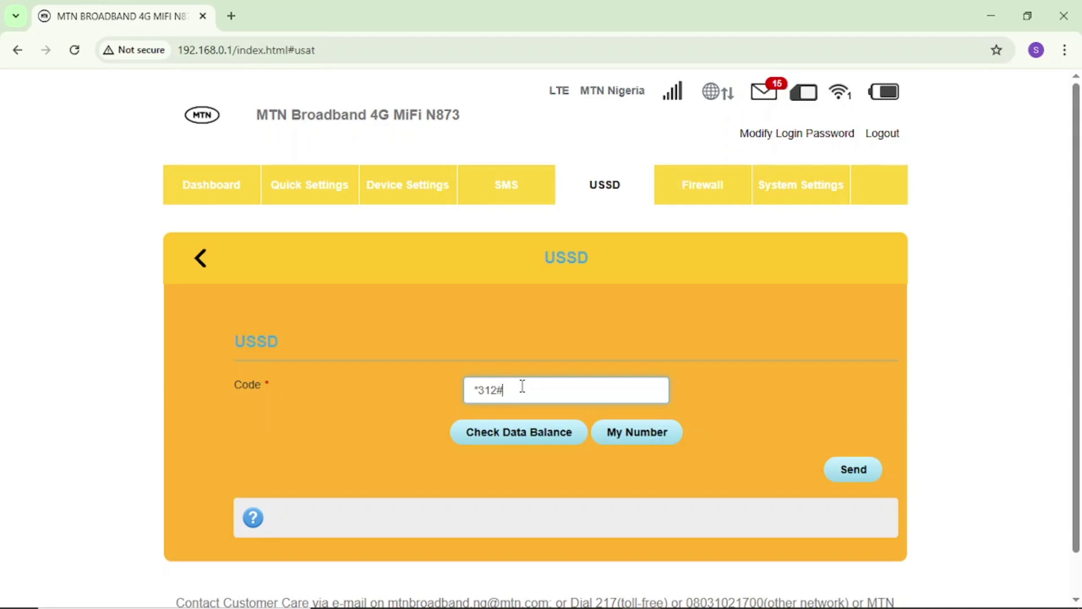
{"action": "left_click", "coordinate": [499, 439]}
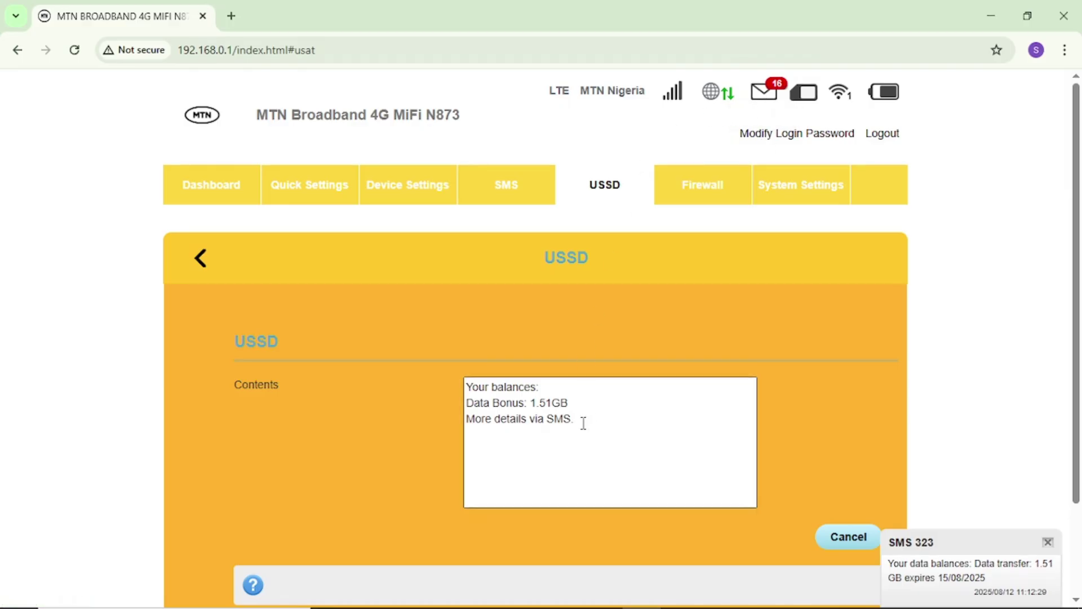
Open the 323 conversation in Device SMS and scroll through its balance messages.
{"action": "left_click", "coordinate": [770, 97]}
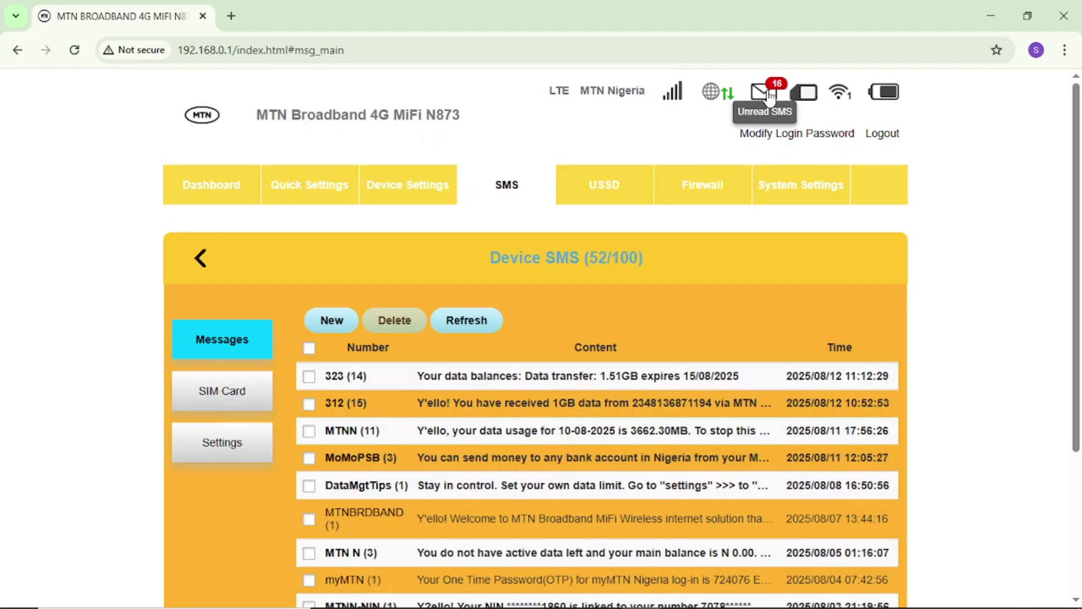
{"action": "left_click", "coordinate": [517, 376]}
{"action": "scroll", "coordinate": [515, 471], "scroll_direction": "down", "scroll_amount": 3}
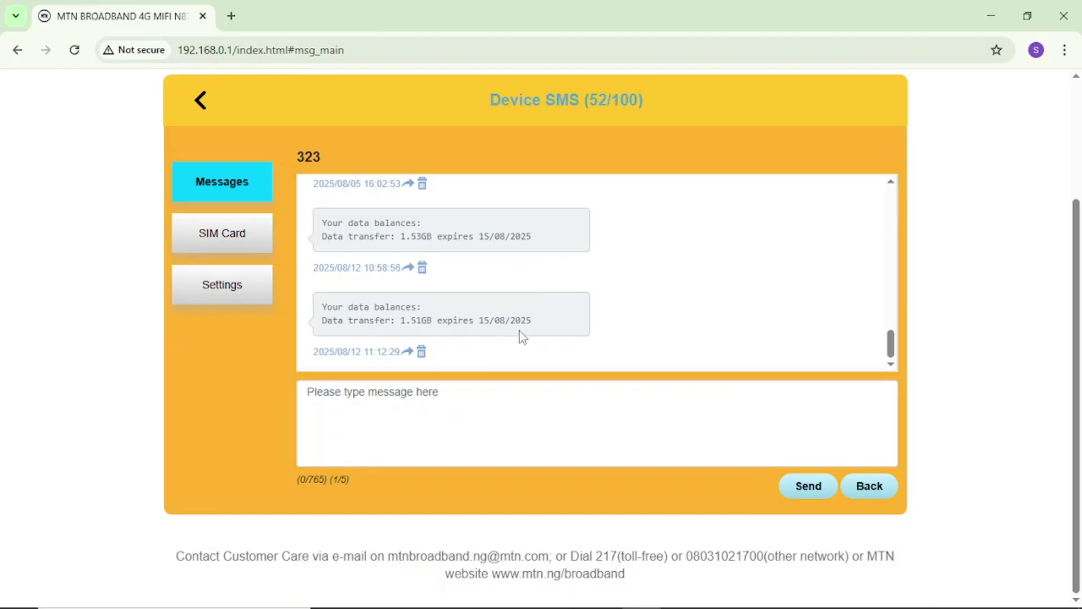
{"action": "scroll", "coordinate": [597, 318], "scroll_direction": "up", "scroll_amount": 4}
{"action": "scroll", "coordinate": [603, 313], "scroll_direction": "up", "scroll_amount": 5}
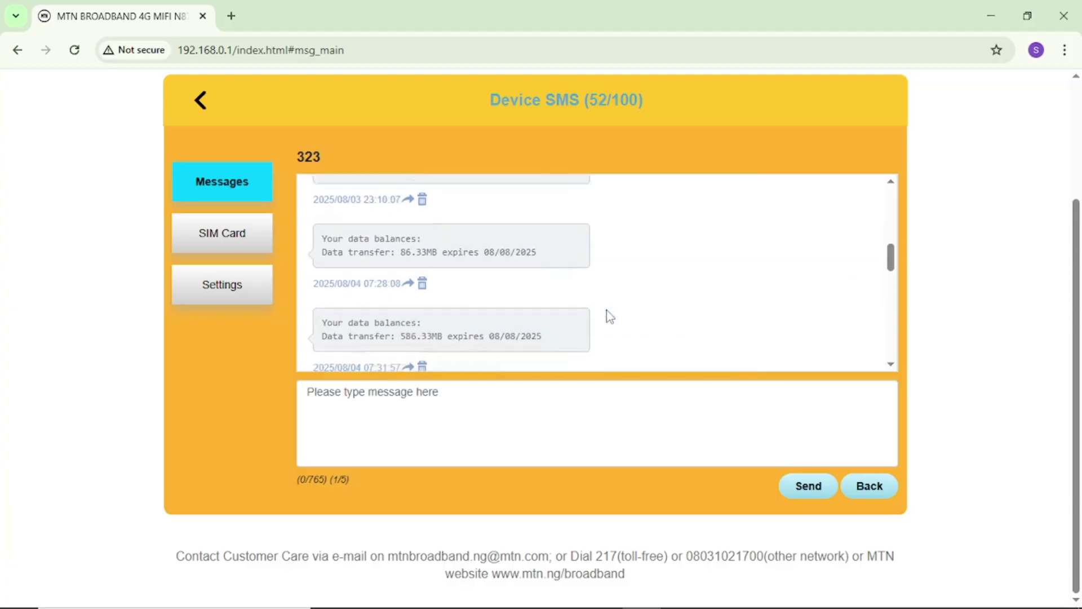